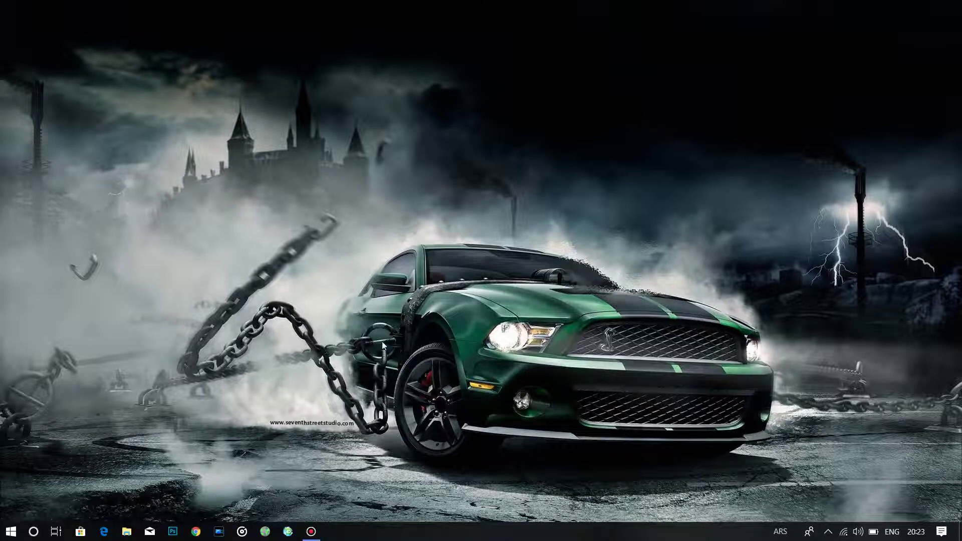
Open Chrome, go to panzoid.com and open the site's Creations gallery.
left_click(196, 531)
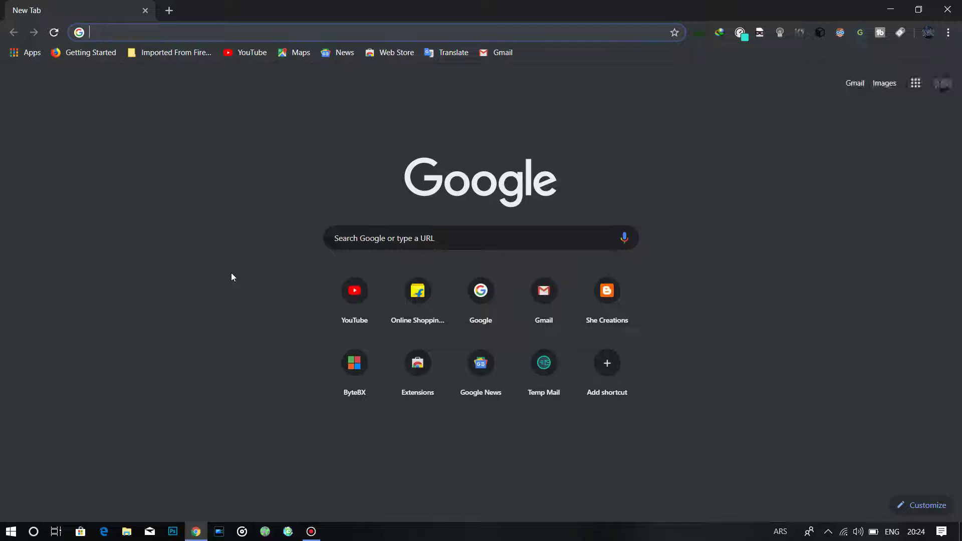
type("panzoid.com")
key("Return")
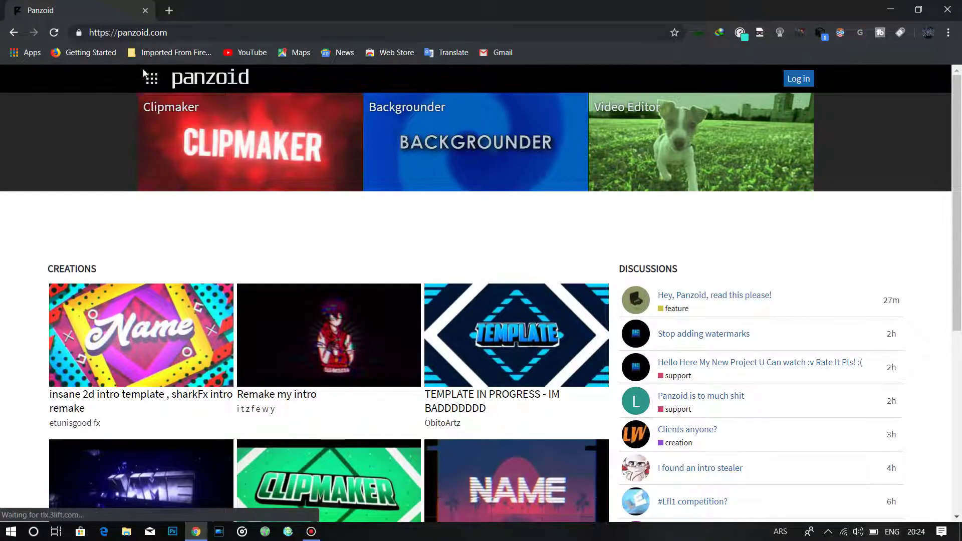
left_click(151, 78)
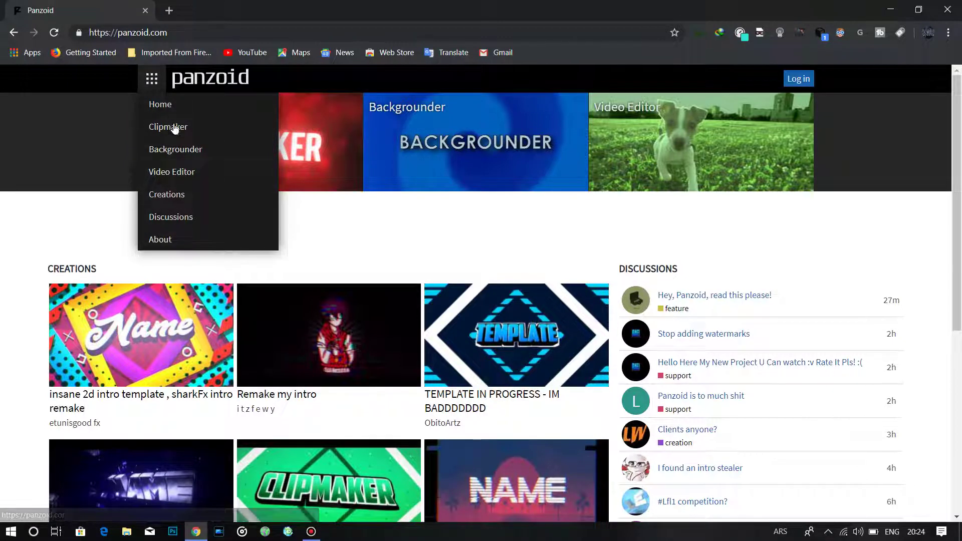
left_click(170, 196)
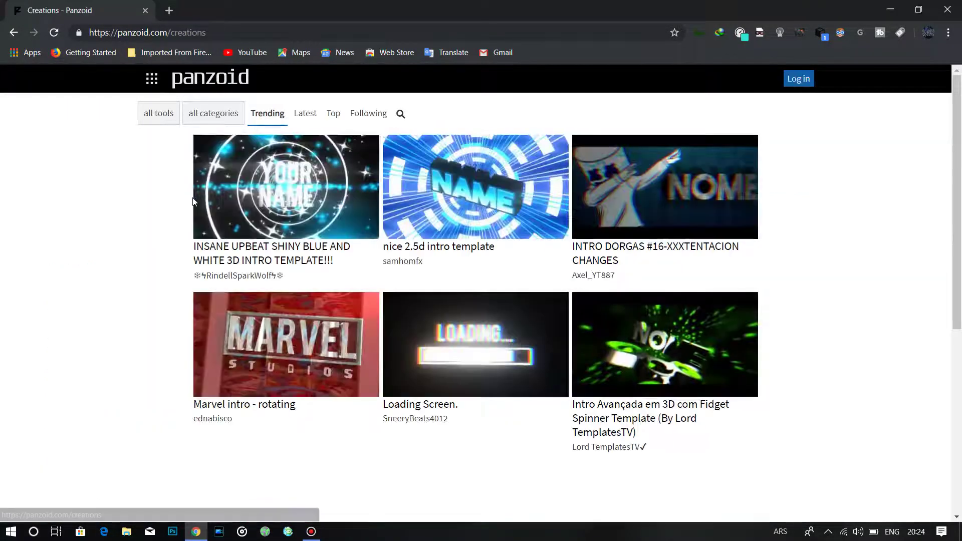
Browse the trending creations and open the "INSANE UPBEAT SHINY BLUE AND WHITE 3D INTRO TEMPLATE!!!" in Clipmaker.
scroll(481, 281, "down", 5)
scroll(507, 299, "down", 1)
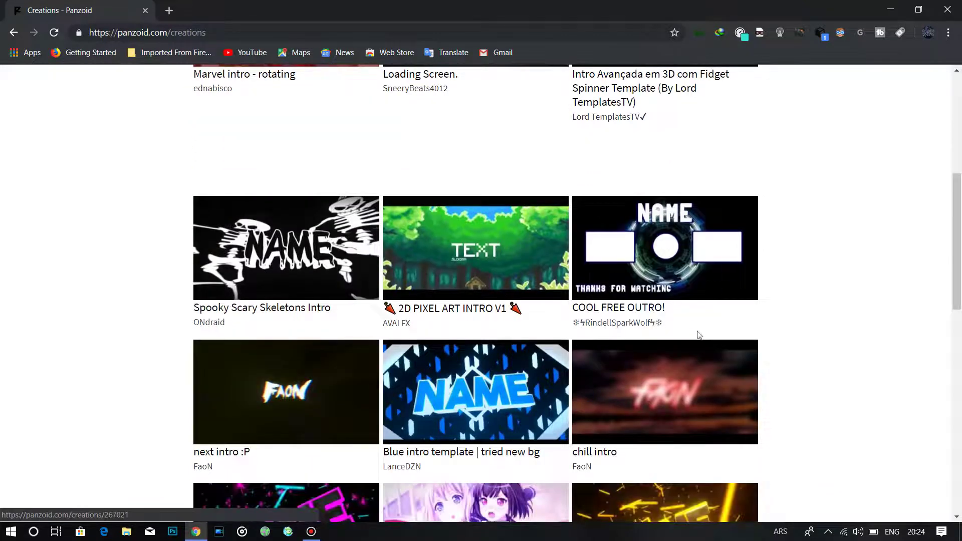
scroll(224, 215, "up", 6)
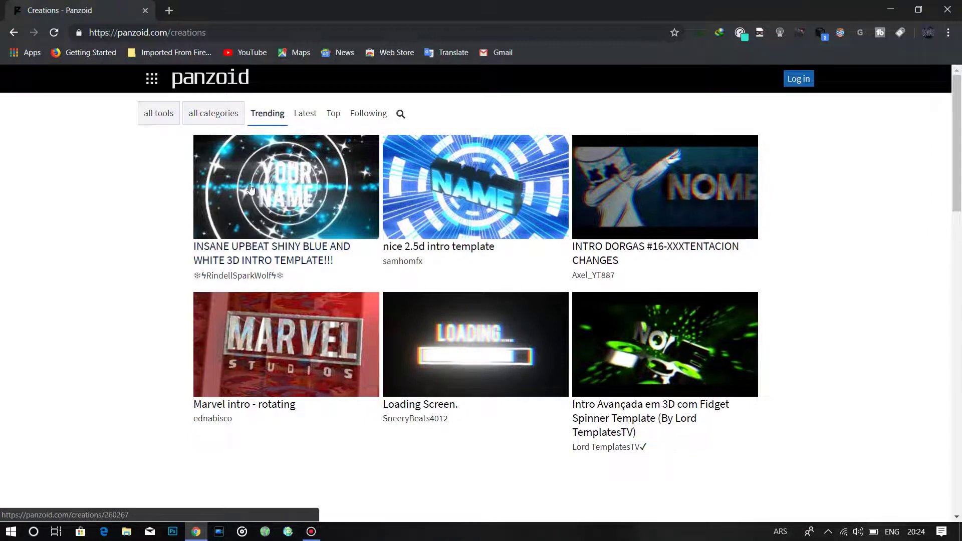
left_click(306, 214)
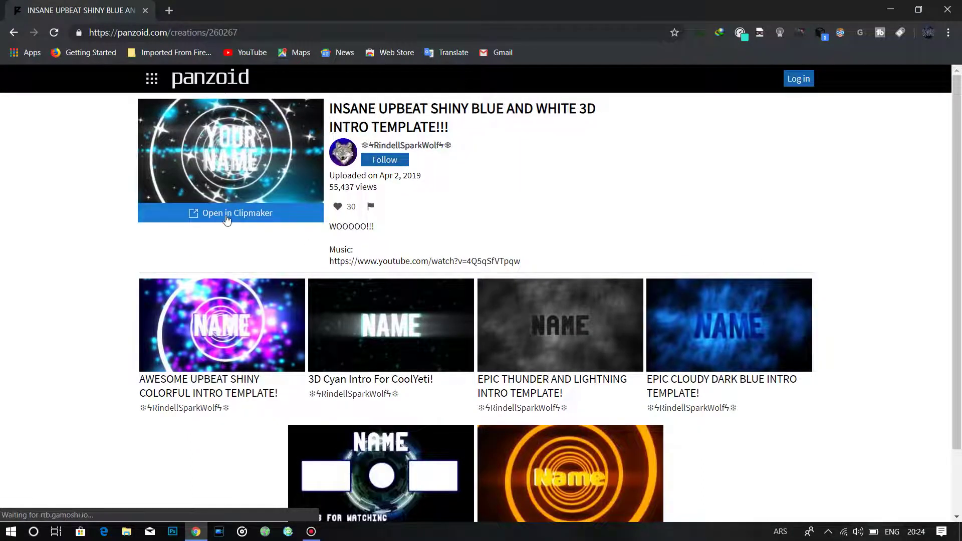
left_click(226, 219)
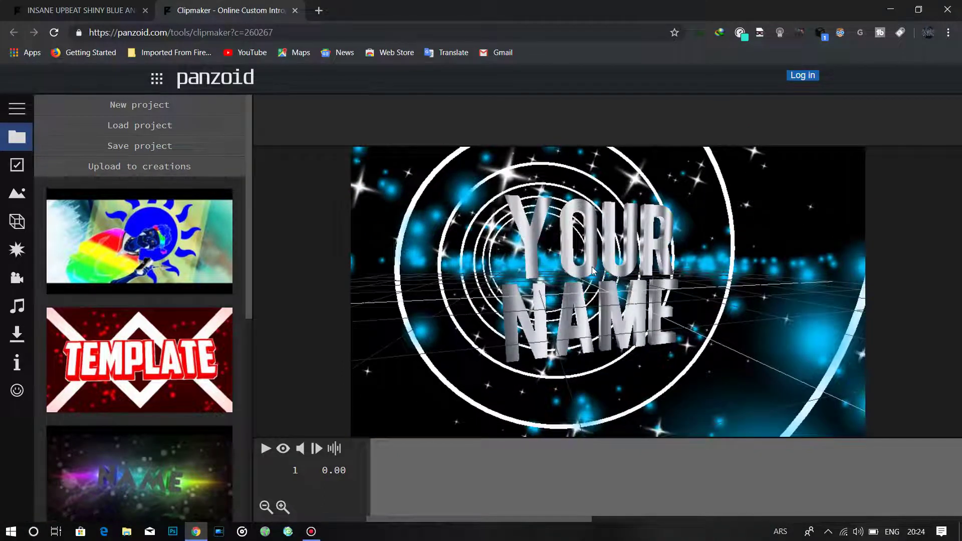
Change the wording of the template's "Your" 3D text object to "Technical".
left_click(17, 109)
left_click(90, 221)
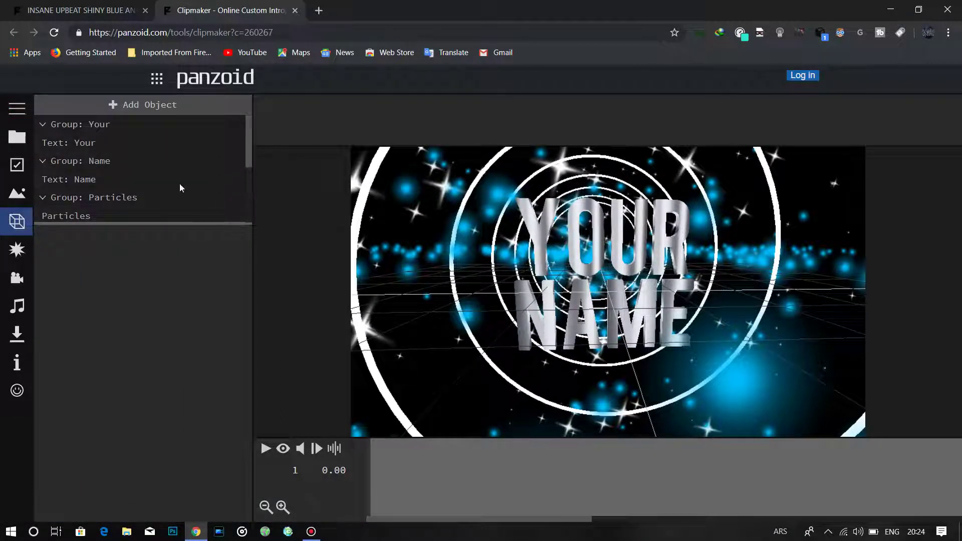
left_click(63, 145)
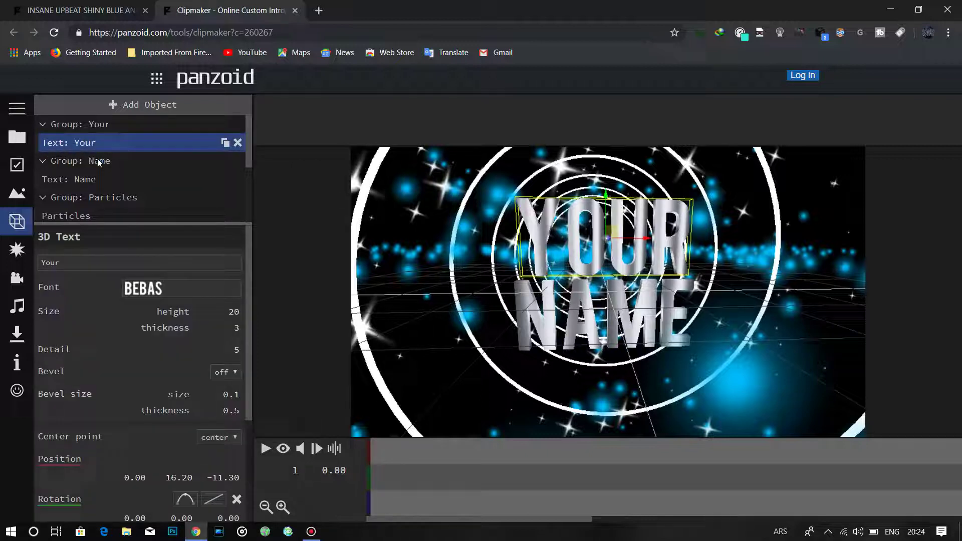
double_click(50, 262)
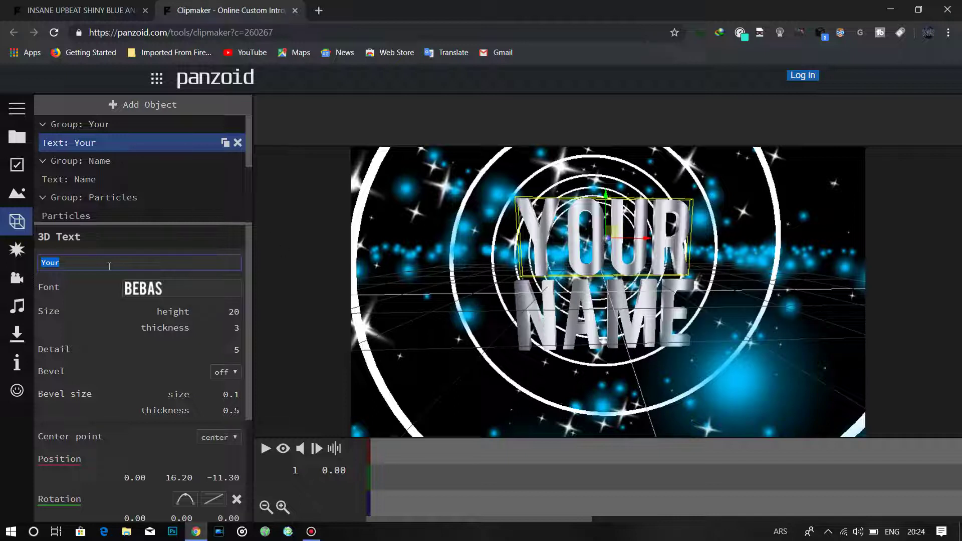
type("Technical")
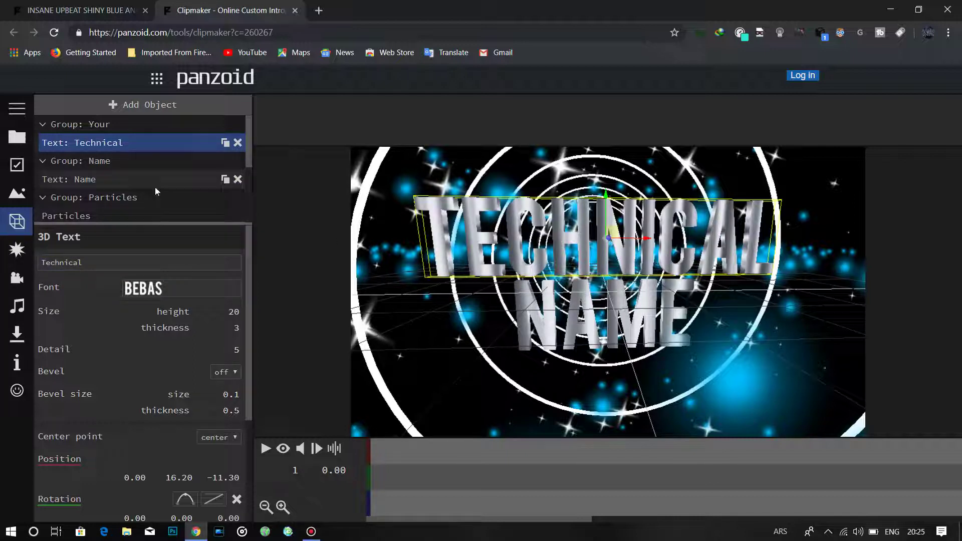
Replace the wording of the "Name" 3D text object with "ARS" and check the title in the preview.
left_click(87, 180)
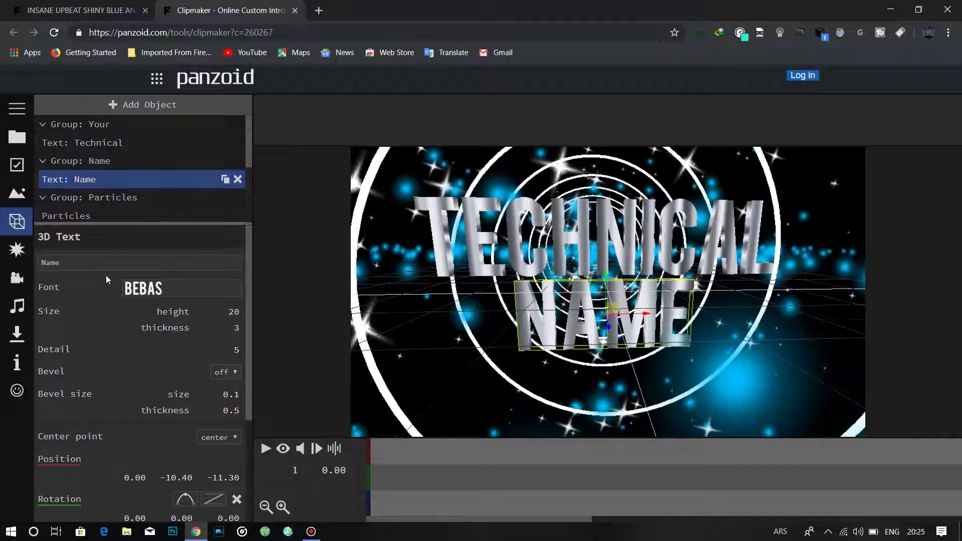
left_click(96, 264)
type("ARS")
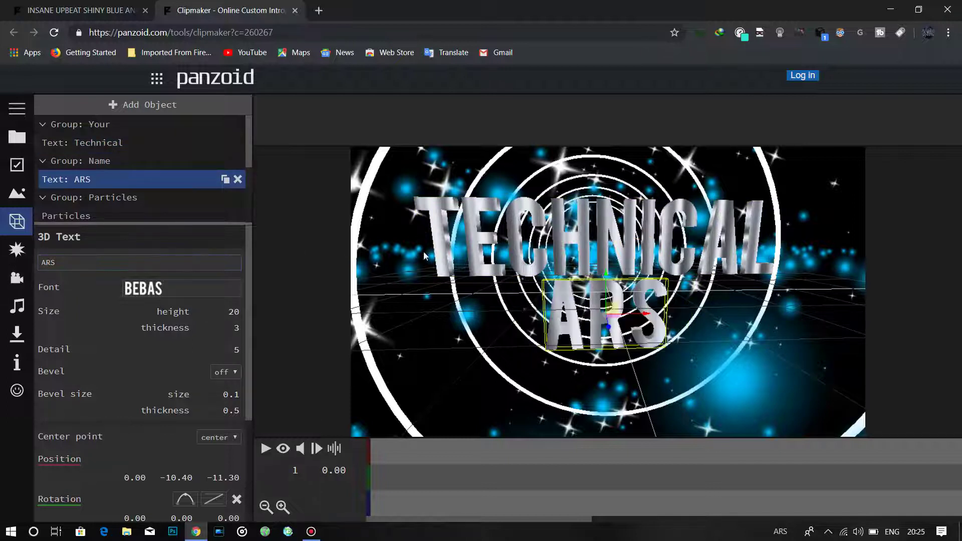
left_click(667, 289)
left_click_drag(667, 289, 671, 331)
left_click_drag(683, 254, 674, 225)
Render the intro video in good quality mode with the .mkv (vp8/opus) format.
left_click(17, 109)
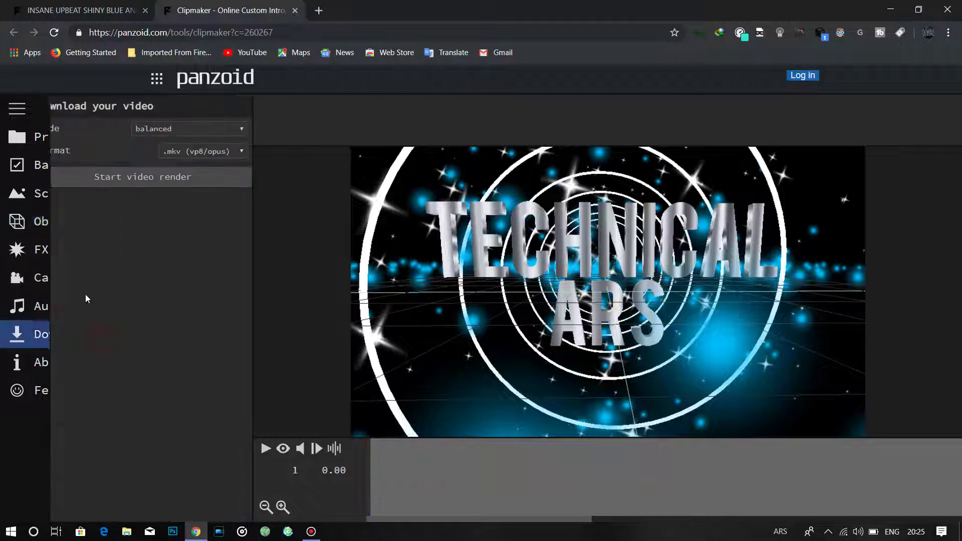
left_click(103, 336)
left_click(171, 130)
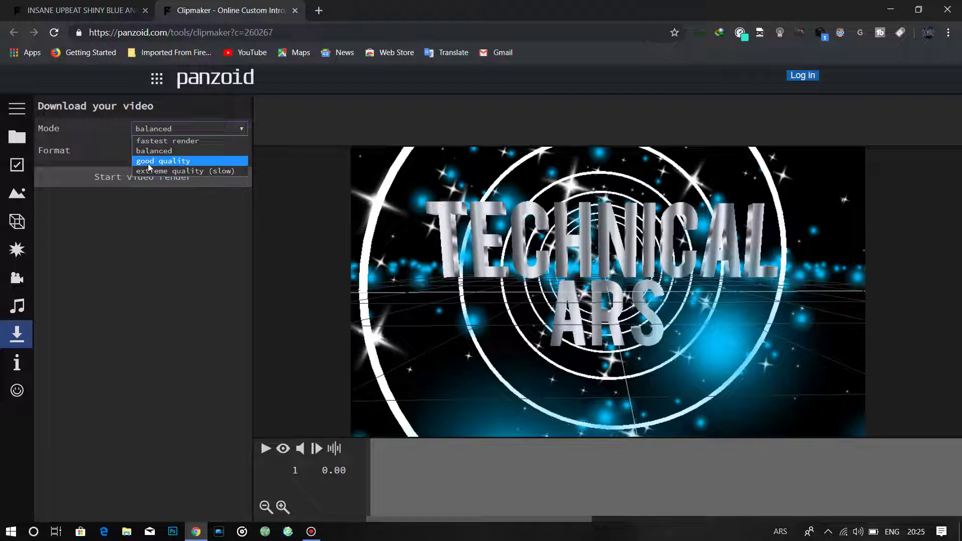
left_click(164, 161)
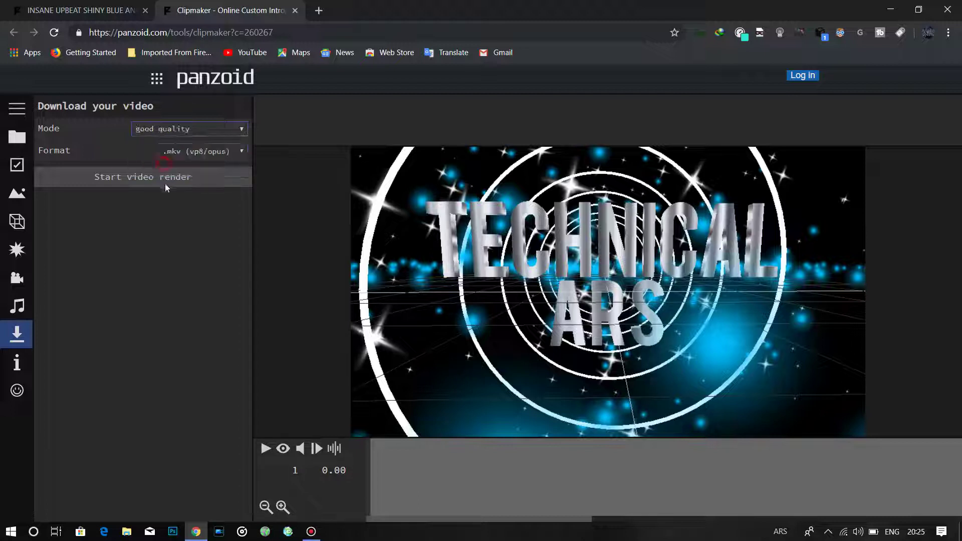
left_click(187, 155)
left_click(191, 154)
left_click(136, 179)
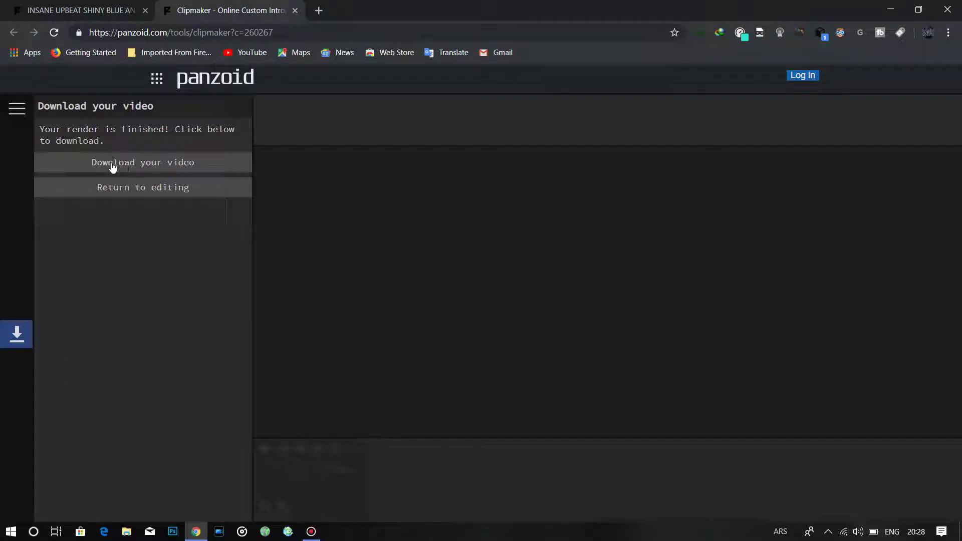
Download the rendered video and save it in the 3D Objects folder as "Technical ARS Chill INTRO.mkv".
left_click(143, 168)
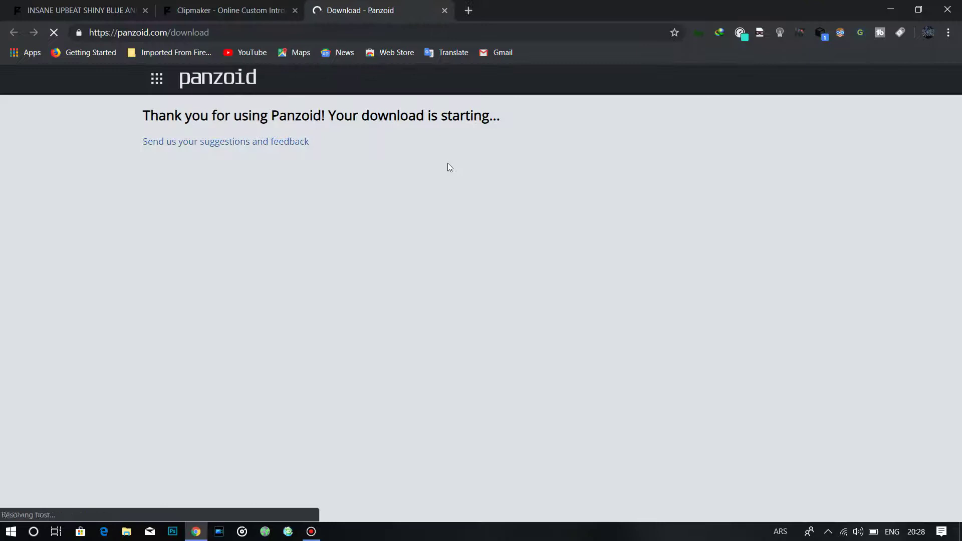
left_click_drag(327, 115, 519, 114)
left_click(519, 115)
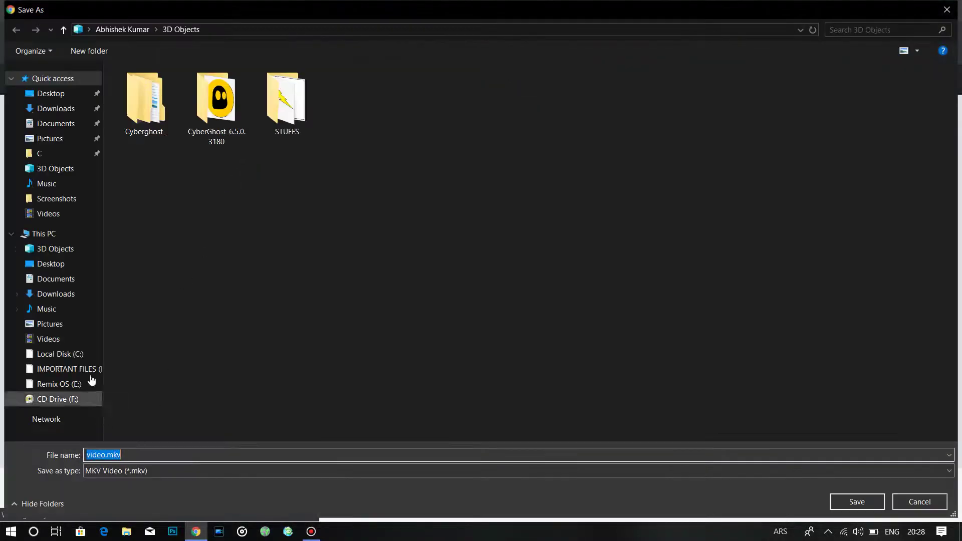
left_click(107, 455)
left_click_drag(107, 455, 56, 458)
type("Technic")
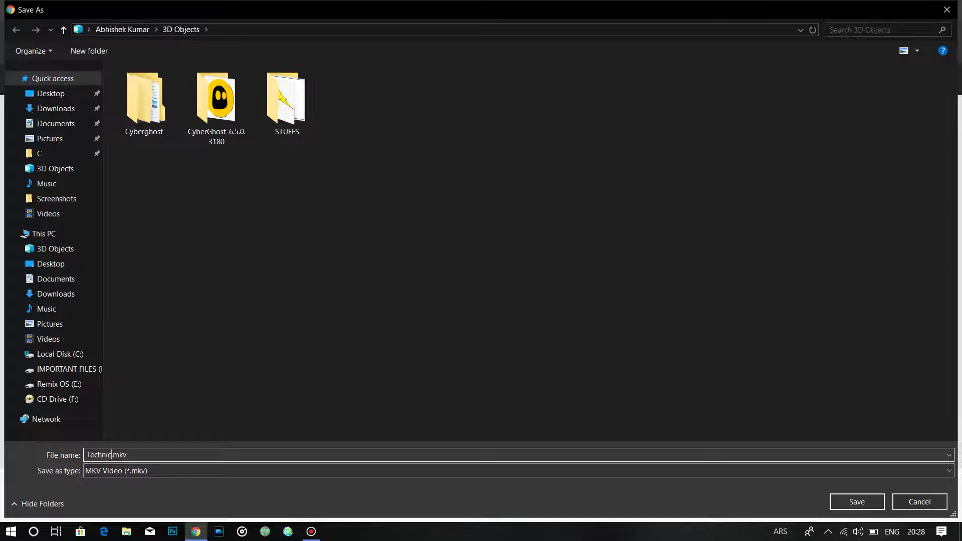
type("al RAs")
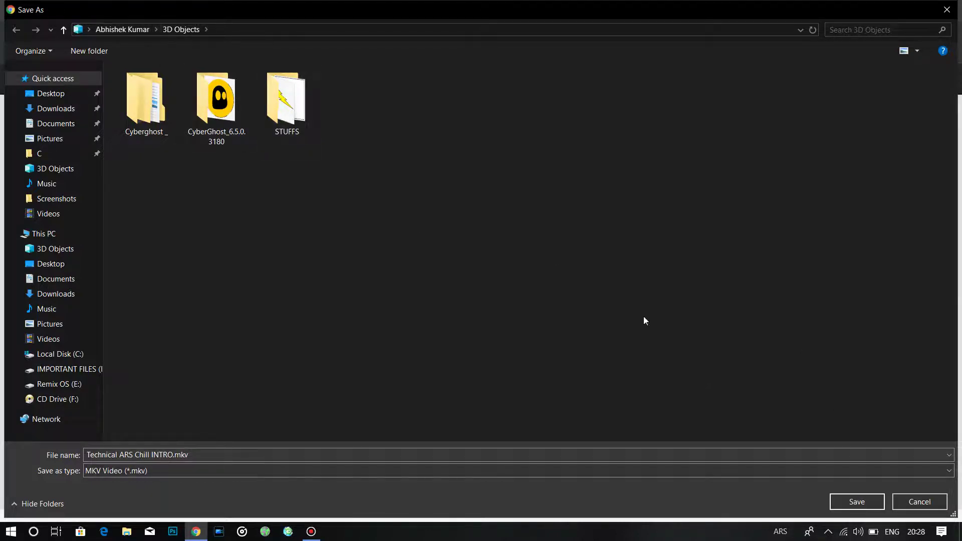
left_click(857, 502)
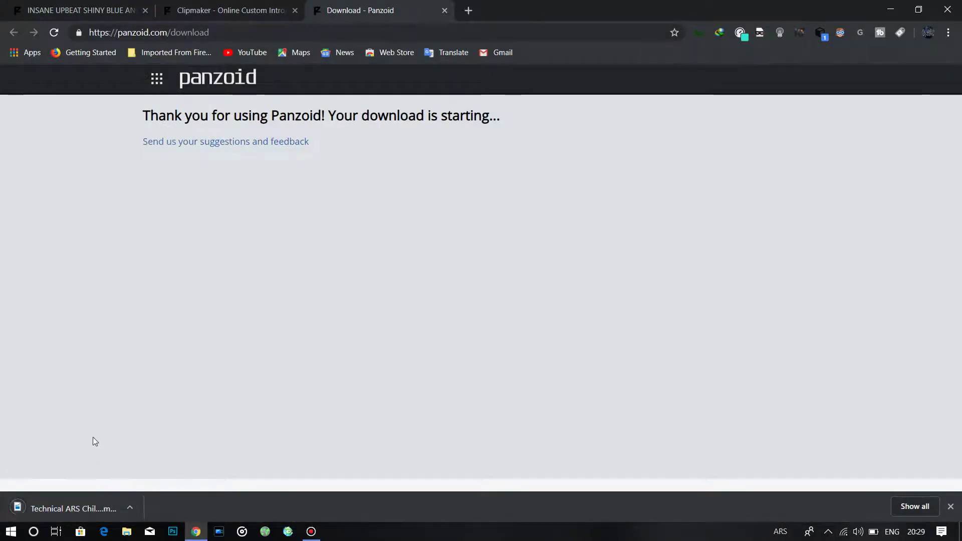
Play the downloaded intro video to its end and close the player.
left_click(76, 509)
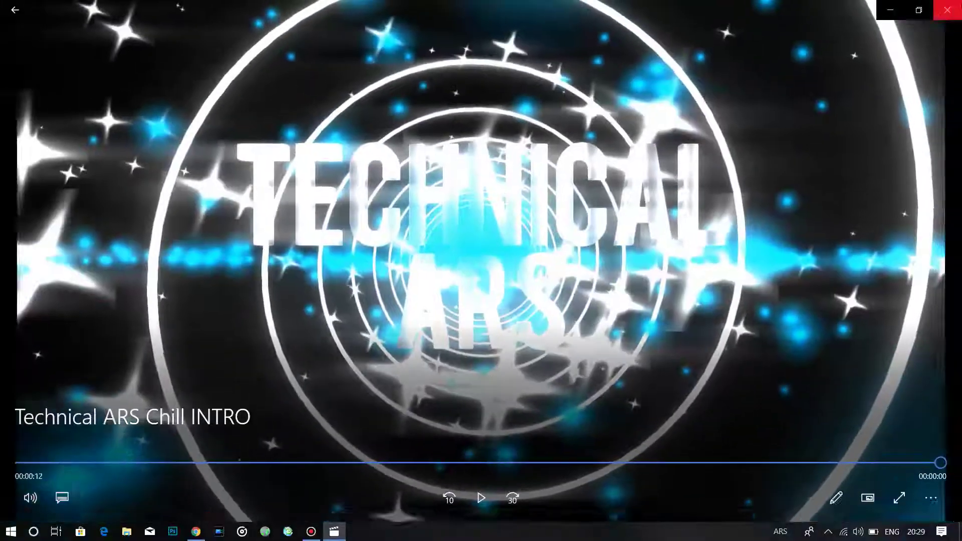
left_click(947, 10)
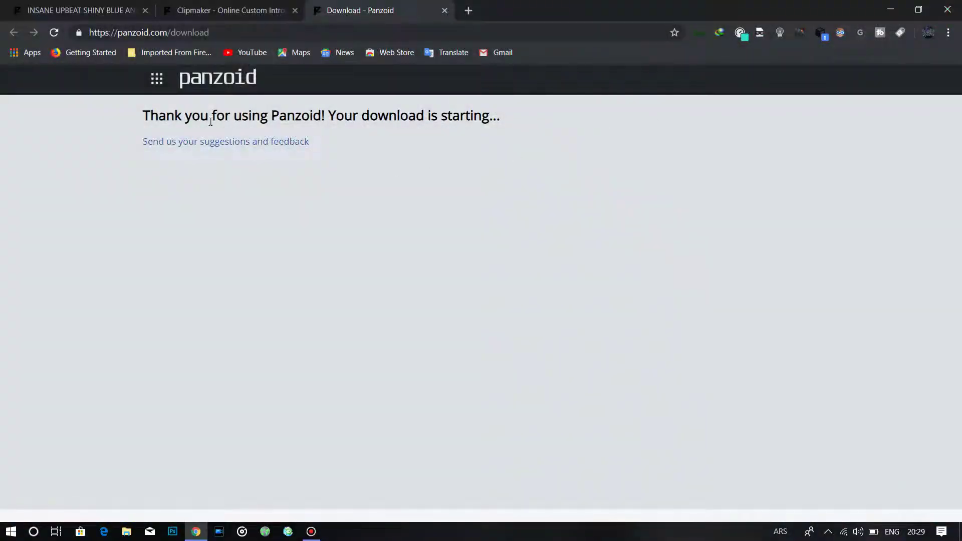
left_click_drag(143, 115, 288, 118)
left_click(289, 119)
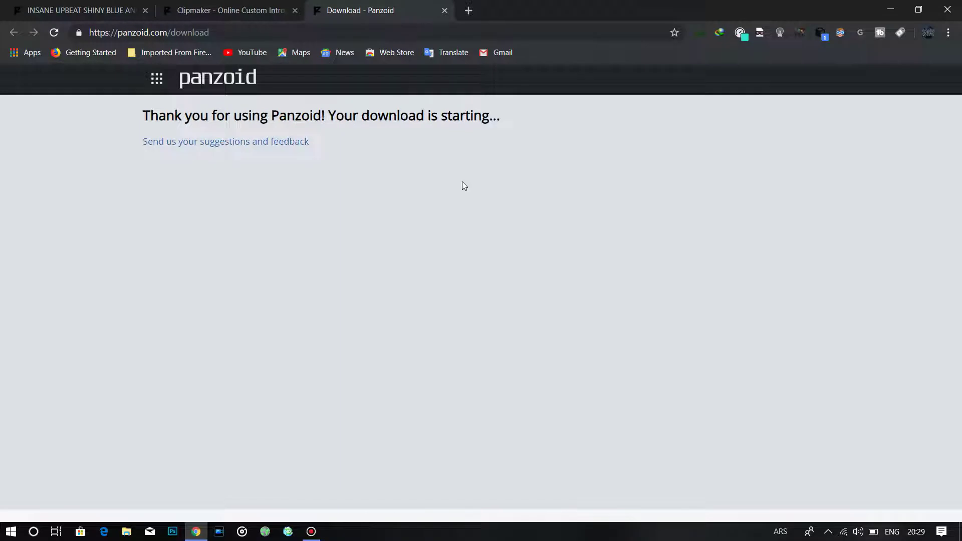